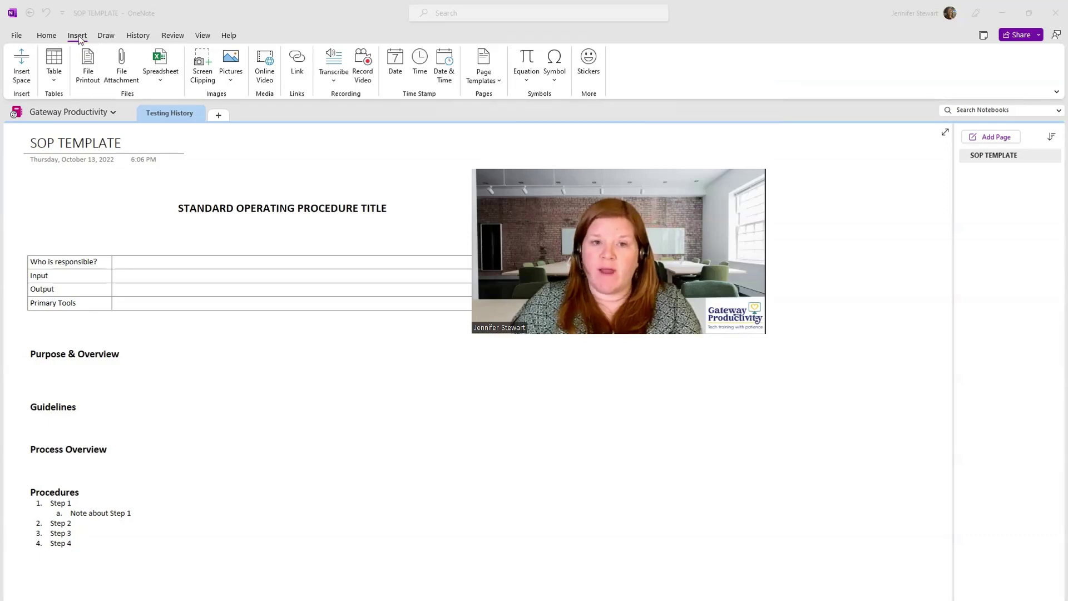
# - Open the full Templates pane from the Insert tab's Page Templates dropdown
pyautogui.click(494, 82)
pyautogui.click(495, 82)
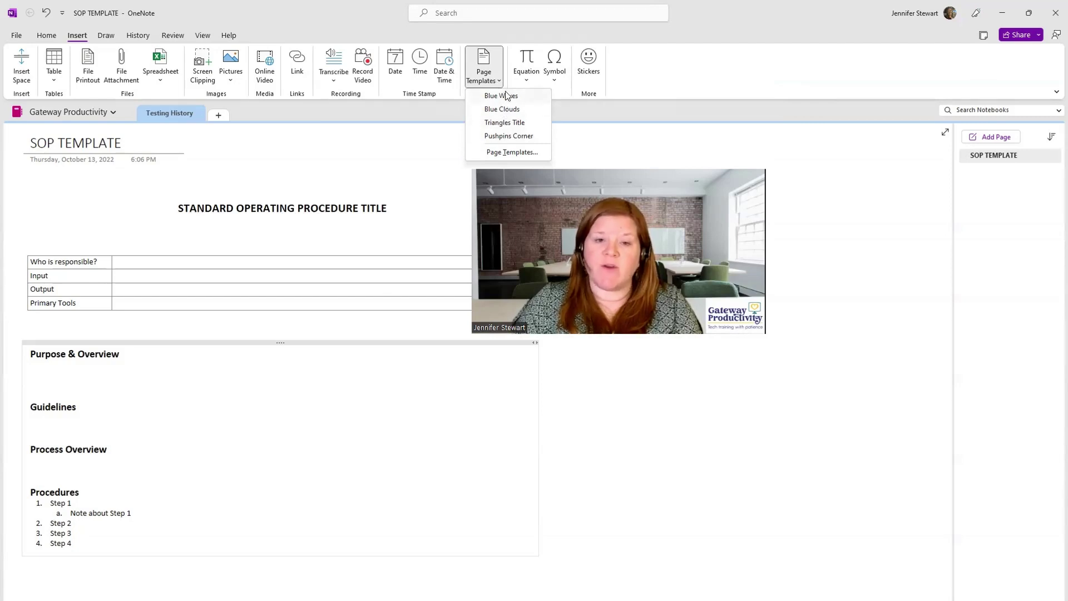
pyautogui.click(512, 151)
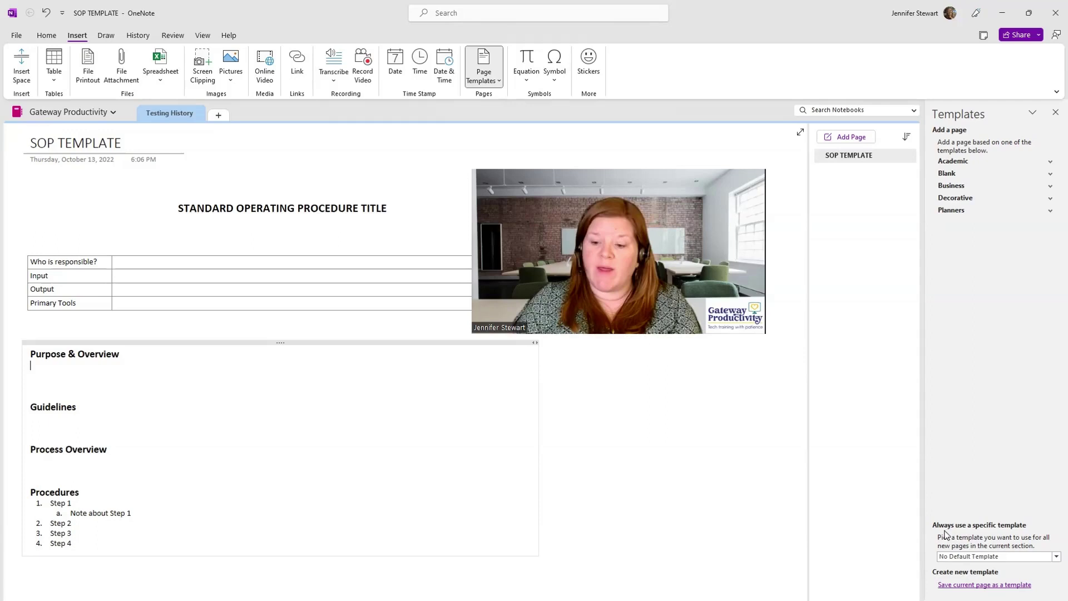
# - Leave the section with no default template and name the new template 'Standard Operating Procedure'
pyautogui.click(987, 556)
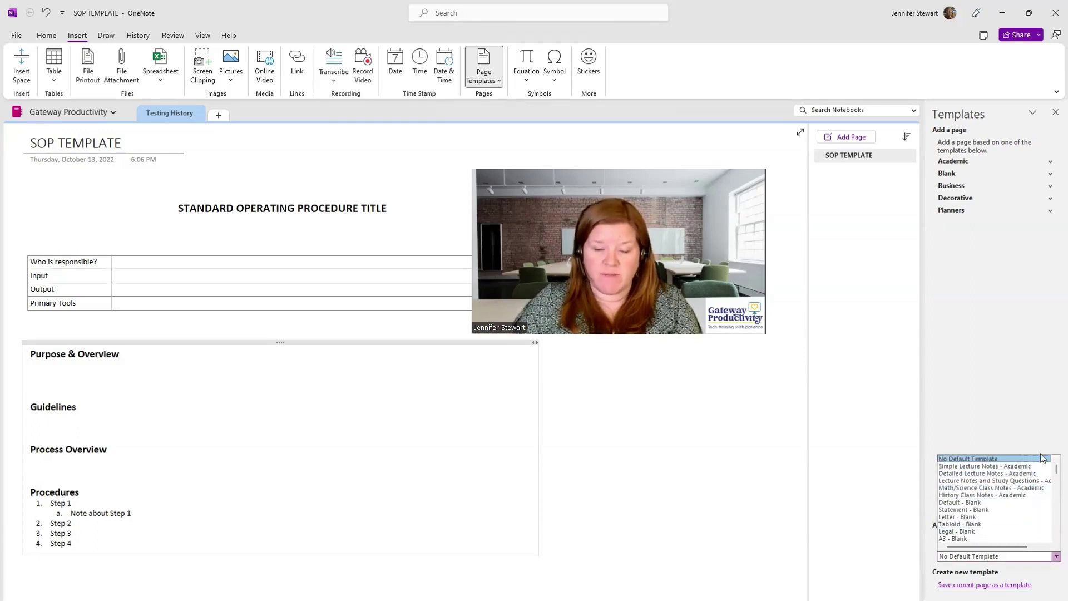
pyautogui.click(1000, 372)
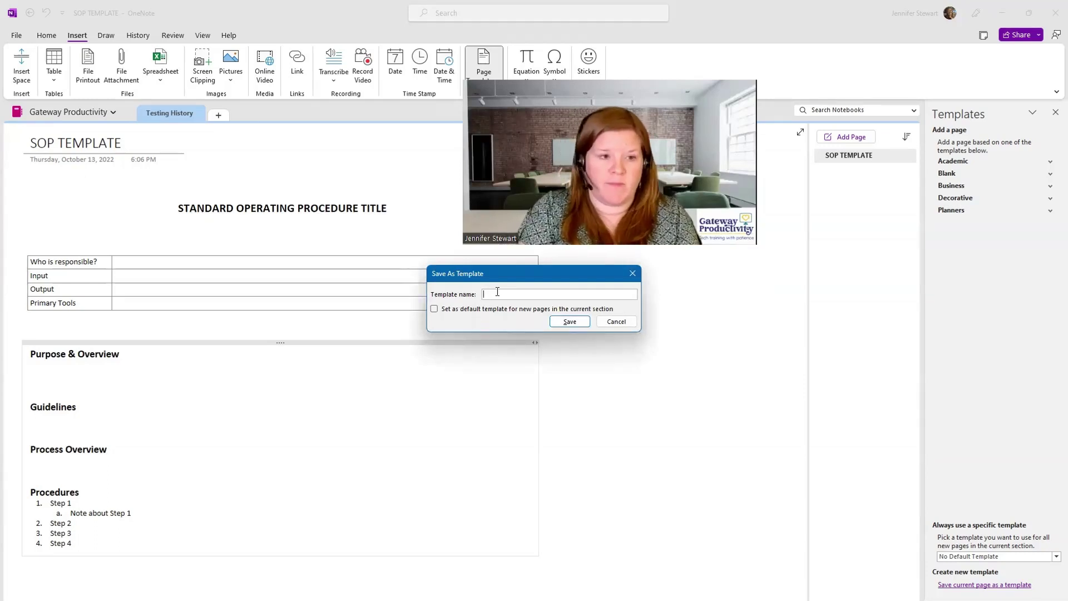
pyautogui.write('Standard Operating Procedure')
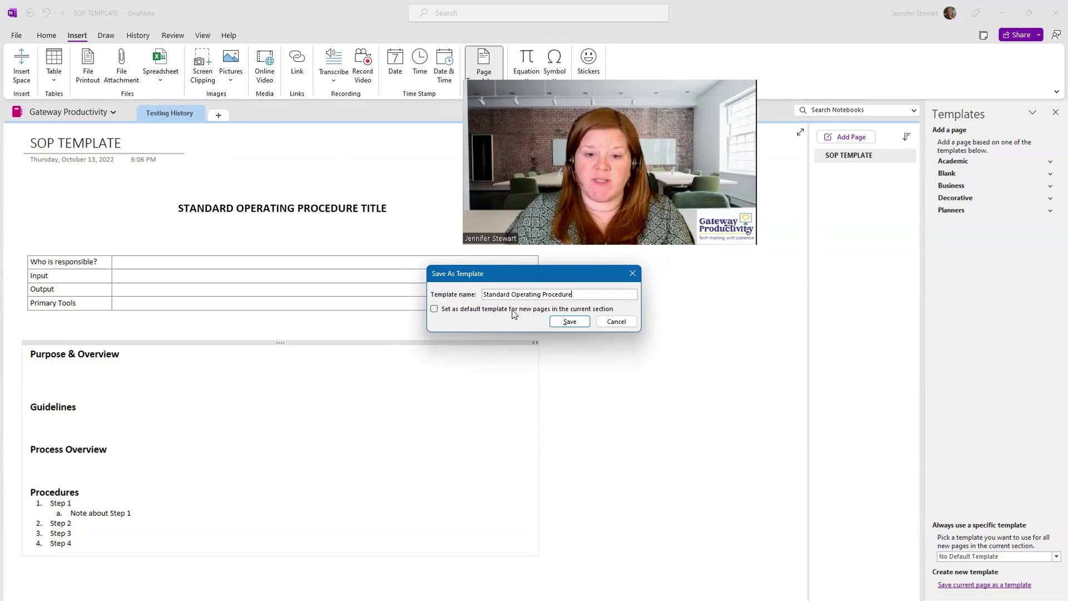
# - Save the template, then add a page from Standard Operating Procedure under My Templates
pyautogui.click(576, 324)
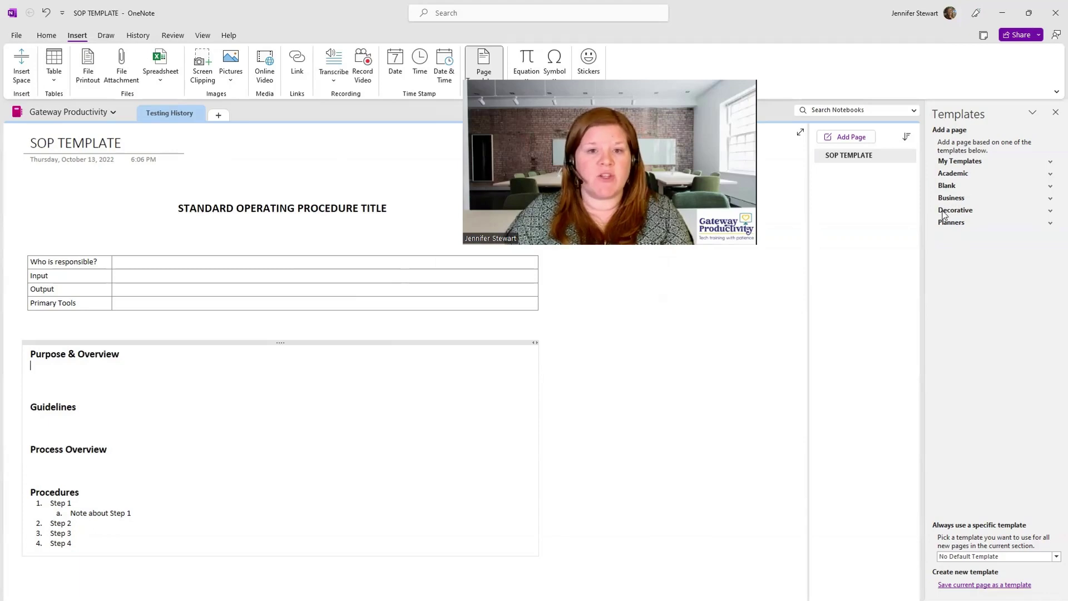
pyautogui.click(1050, 164)
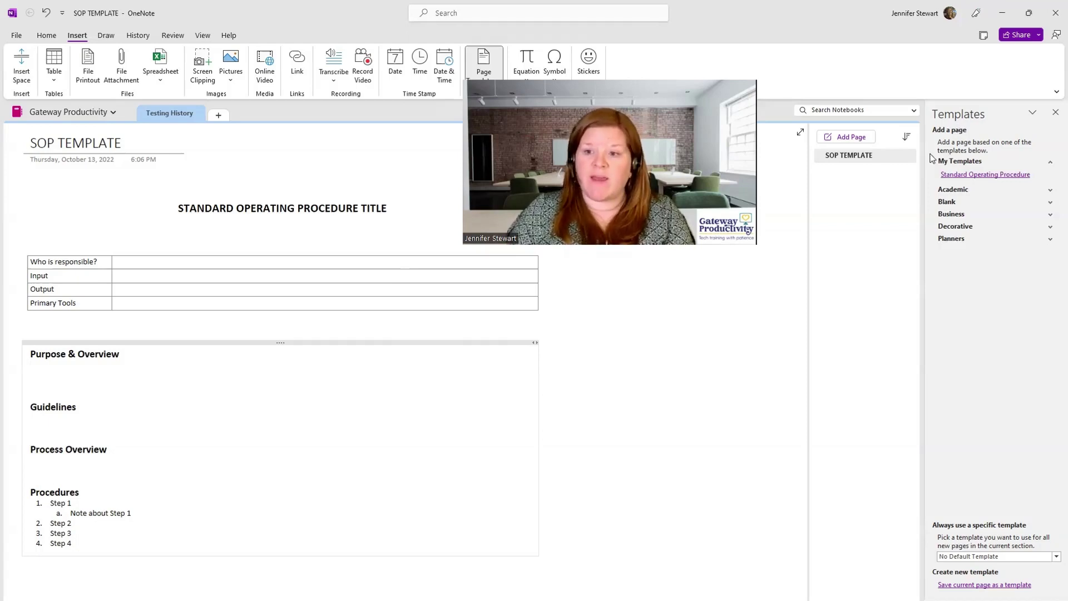
pyautogui.click(965, 176)
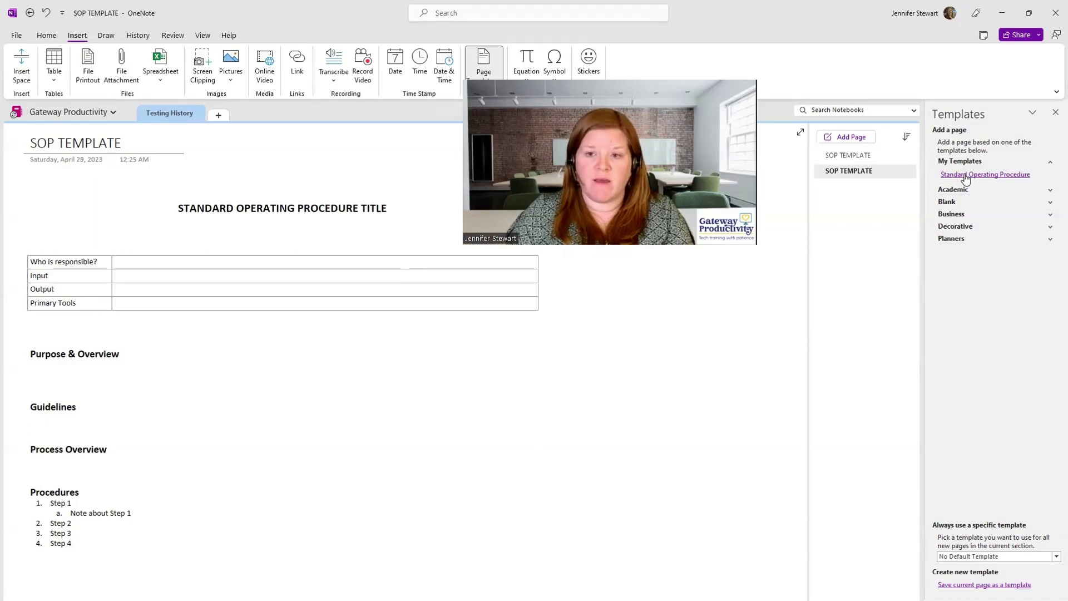
# - Compare the original SOP TEMPLATE page with the new template-based page
pyautogui.click(845, 159)
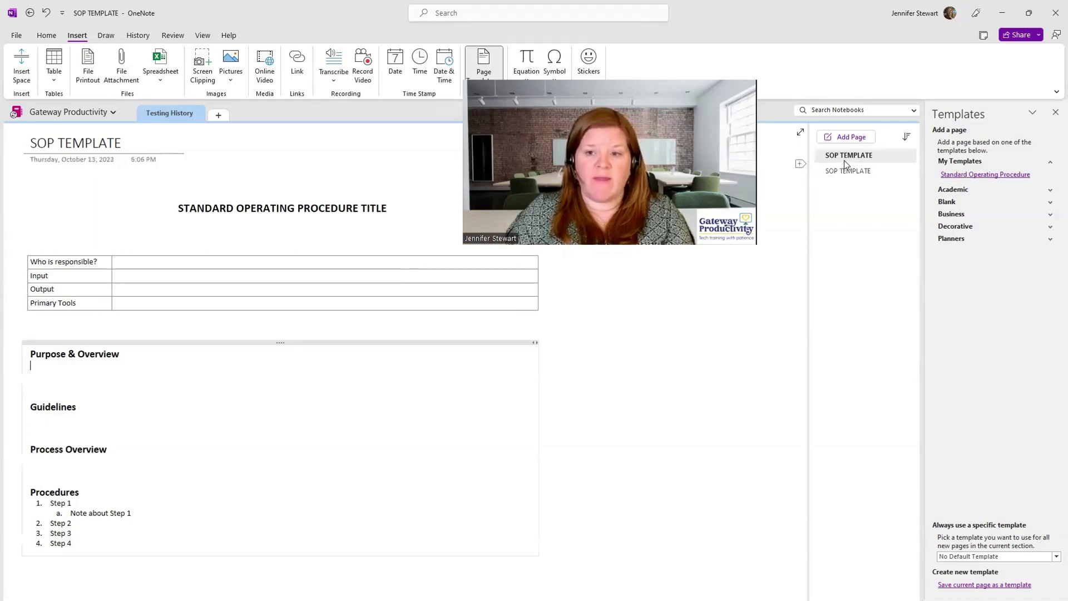
pyautogui.click(846, 170)
pyautogui.click(844, 157)
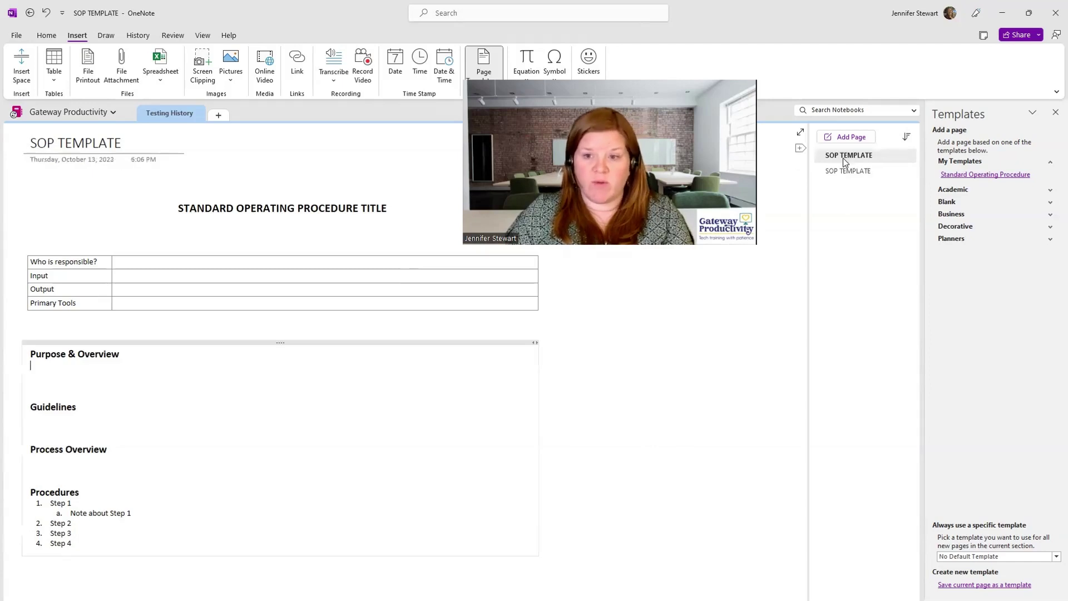
pyautogui.click(845, 171)
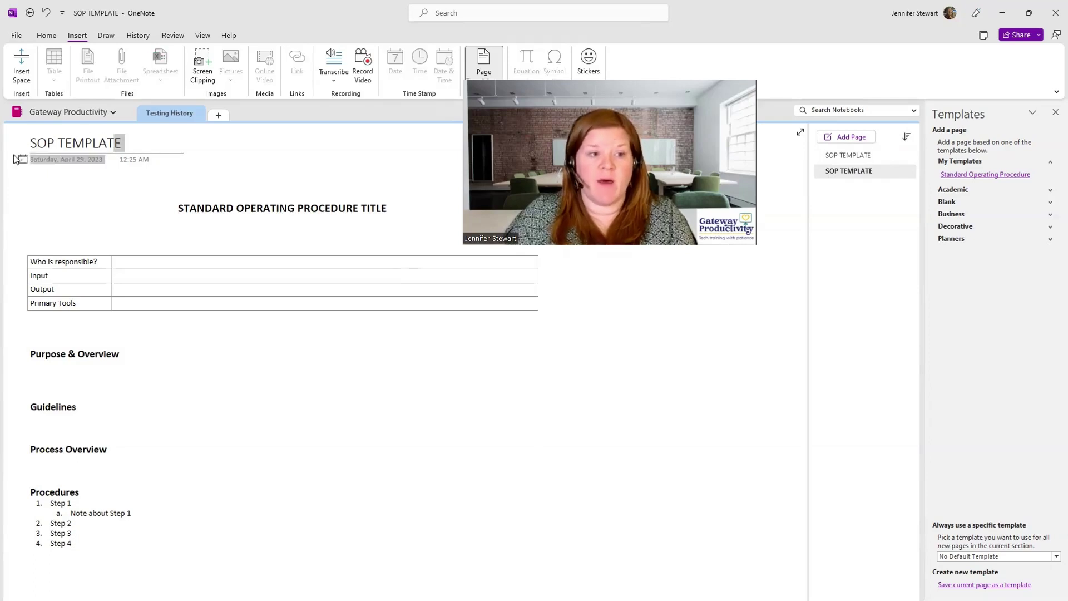
# - Replace the new page's title with 'Marketing - Blog'
pyautogui.tripleClick(133, 142)
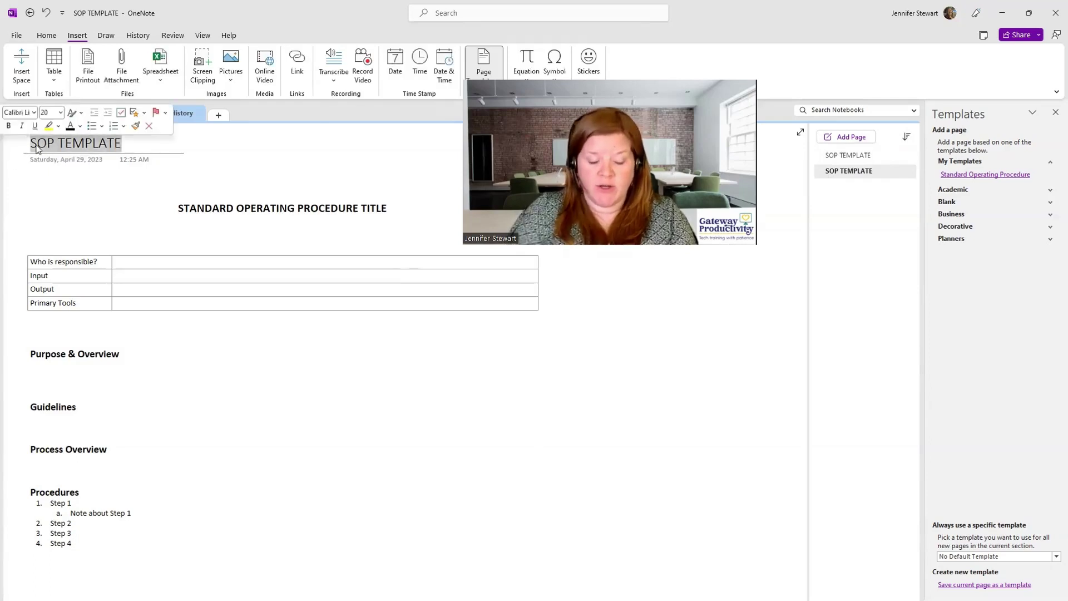
pyautogui.write('Marketing')
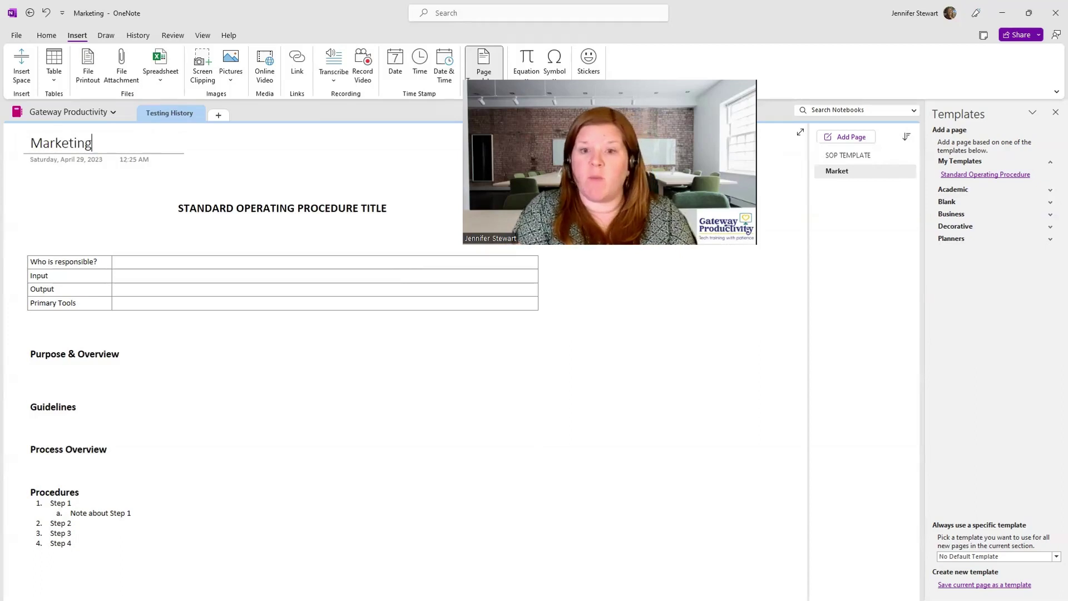
pyautogui.write(' - ')
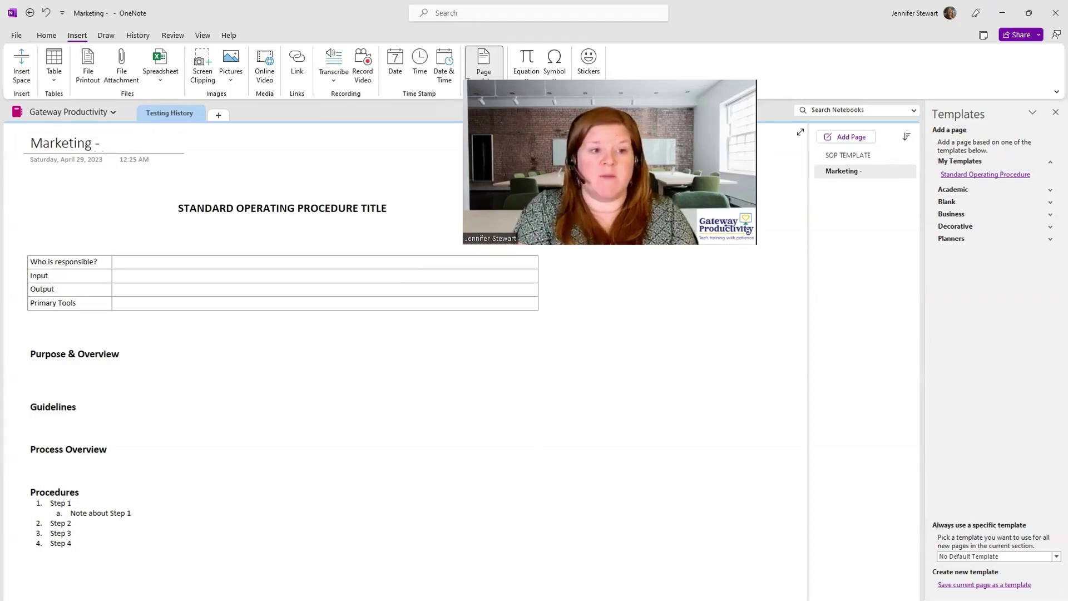
pyautogui.write('Blog')
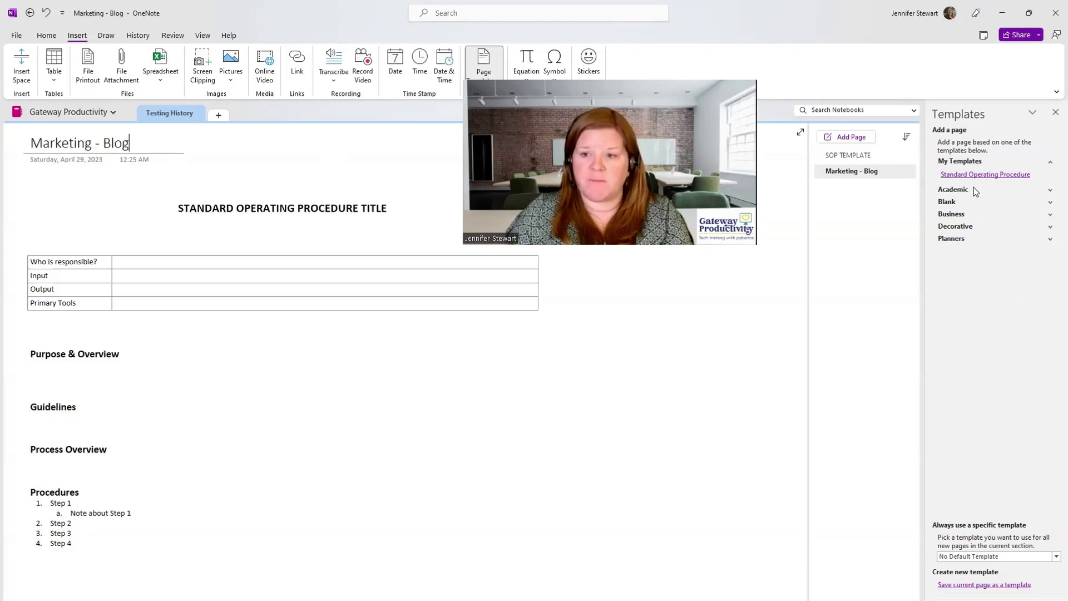
# - Add pages from Detailed Lecture Notes, Light Bulb Corner, Bamboo, Blue Flow and Flat Squares templates
pyautogui.click(1050, 190)
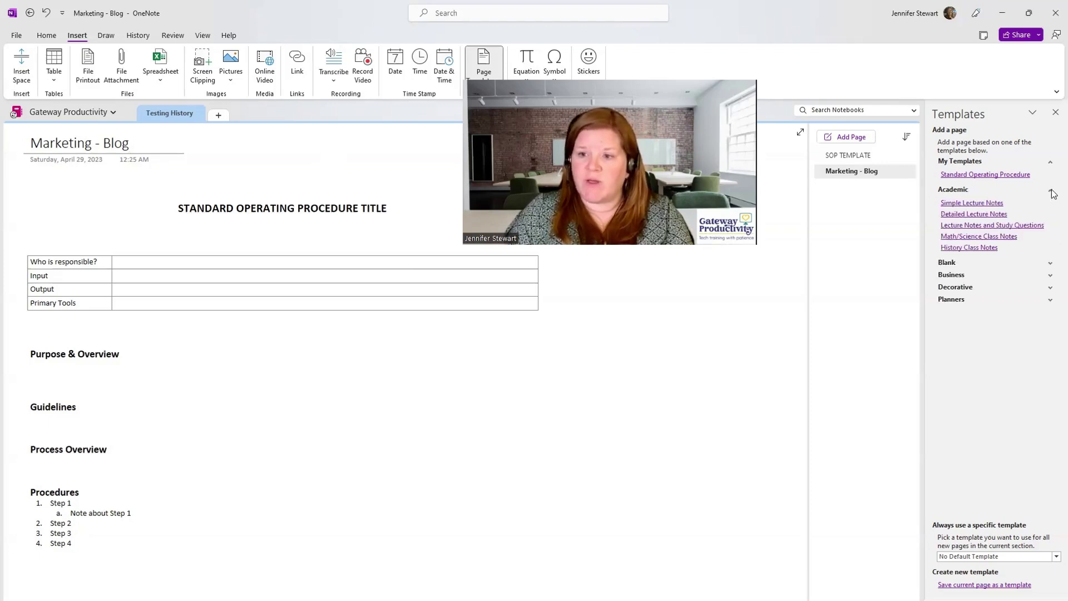
pyautogui.click(961, 217)
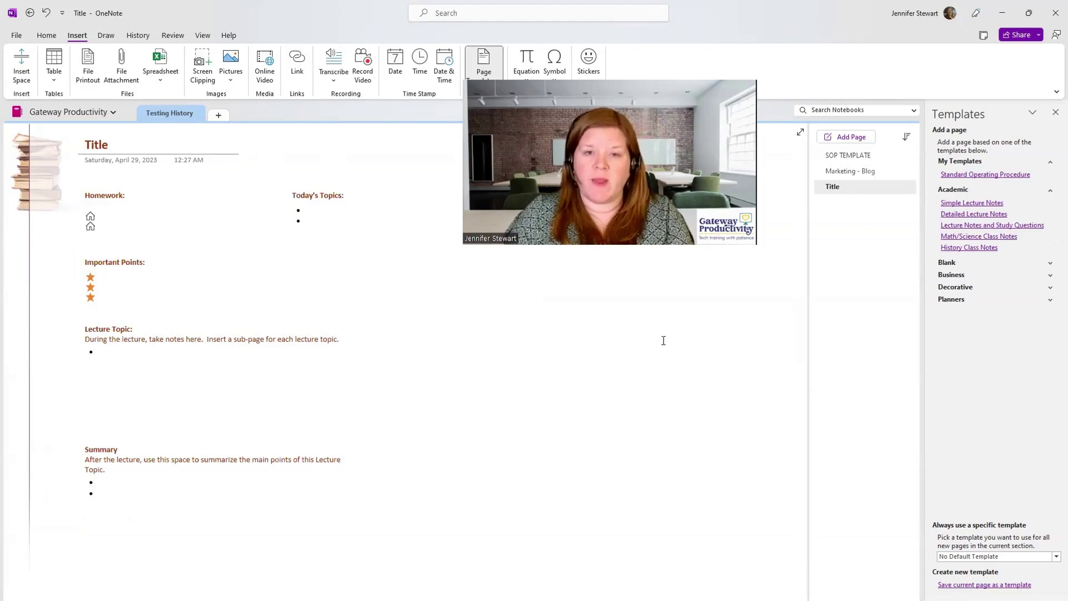
pyautogui.click(1050, 288)
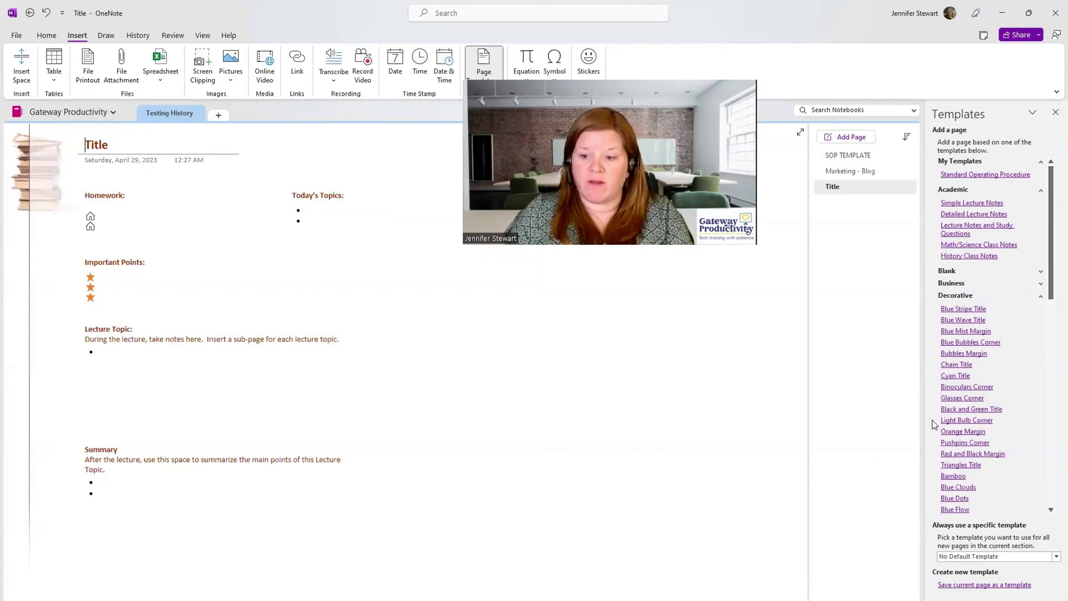
pyautogui.click(967, 421)
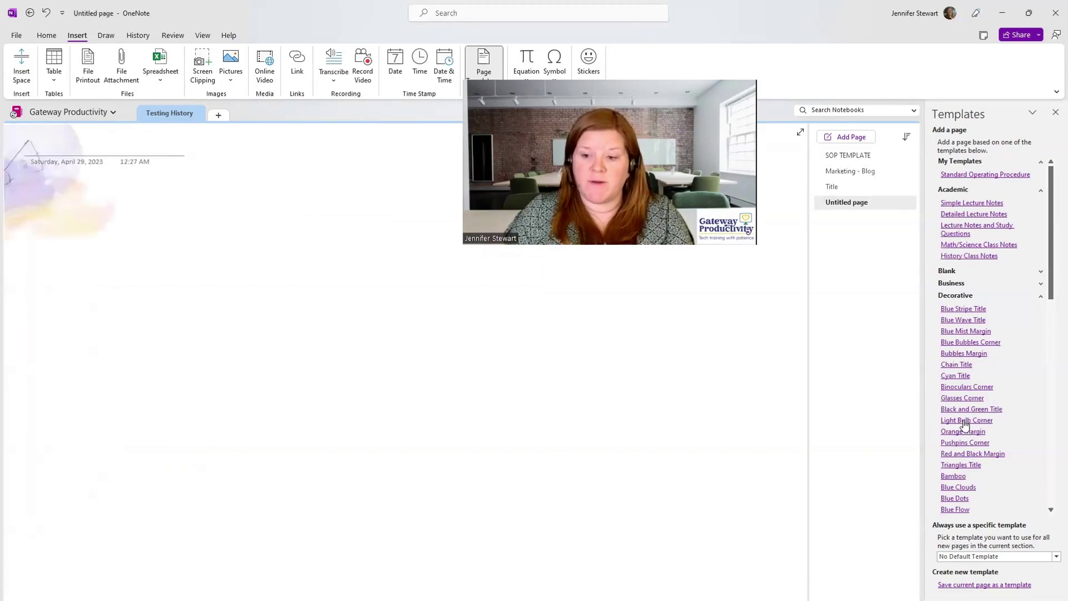
pyautogui.click(953, 476)
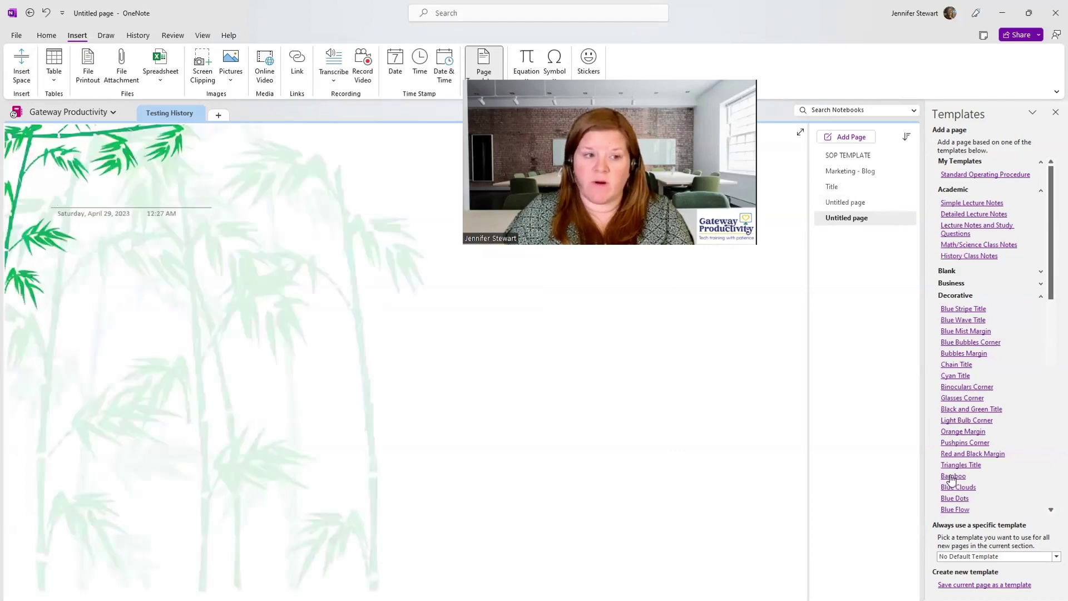
pyautogui.click(953, 510)
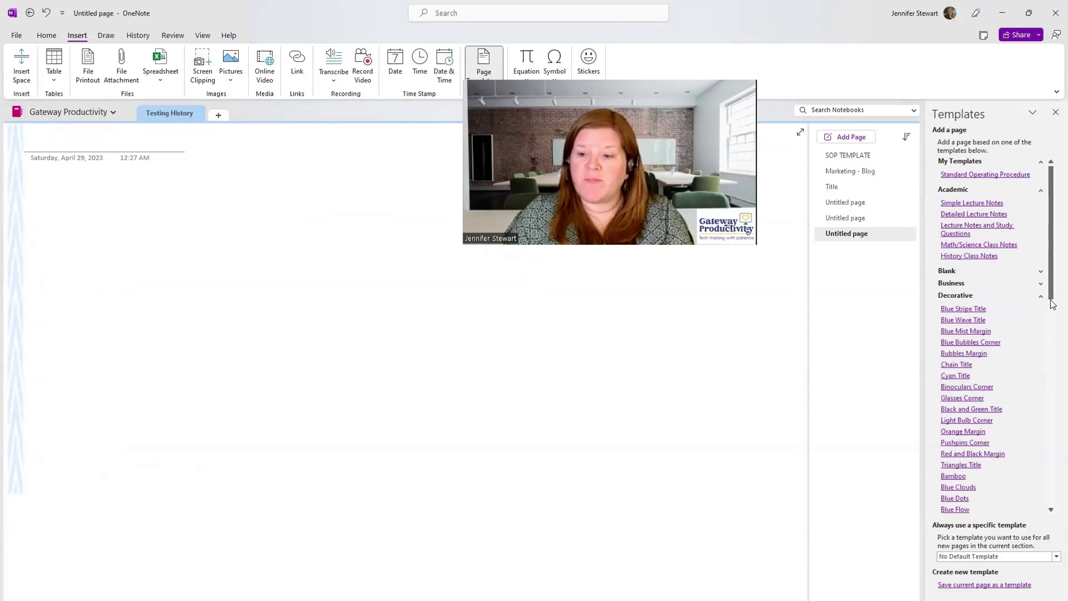
pyautogui.moveTo(1052, 269); pyautogui.dragTo(1053, 394)
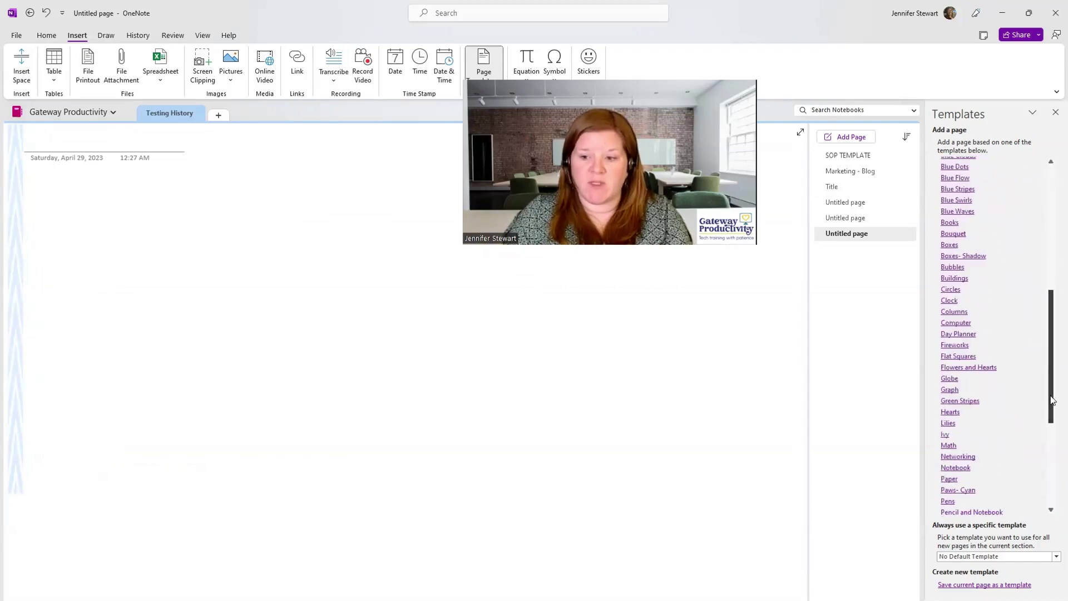
pyautogui.click(951, 356)
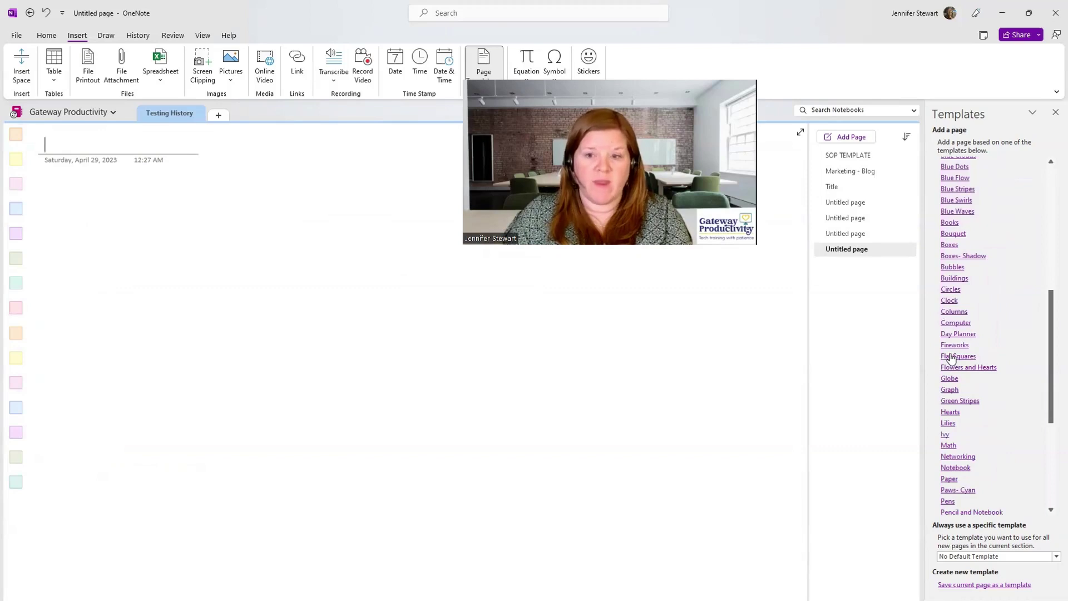
# - On the SOP TEMPLATE page, type 'Added note' under Purpose & Overview
pyautogui.click(846, 173)
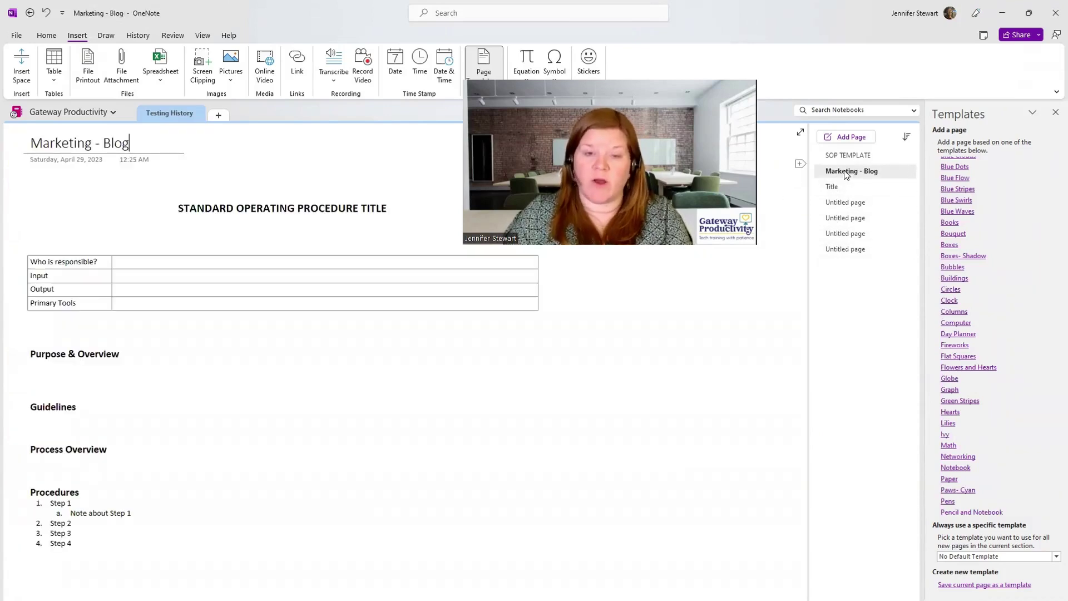
pyautogui.hotkey('ctrl', 'n')
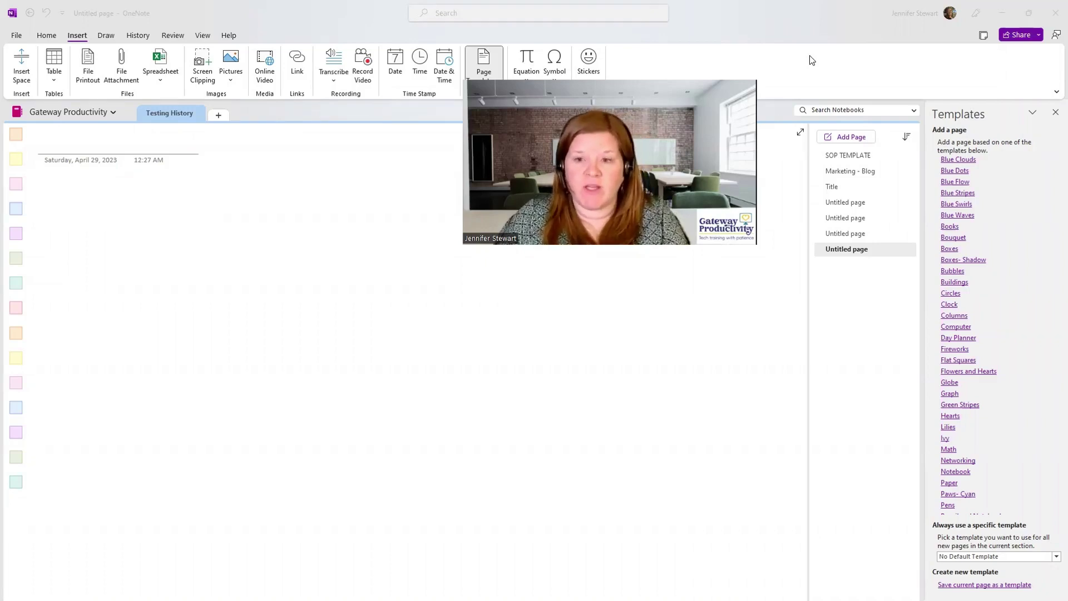
pyautogui.click(856, 158)
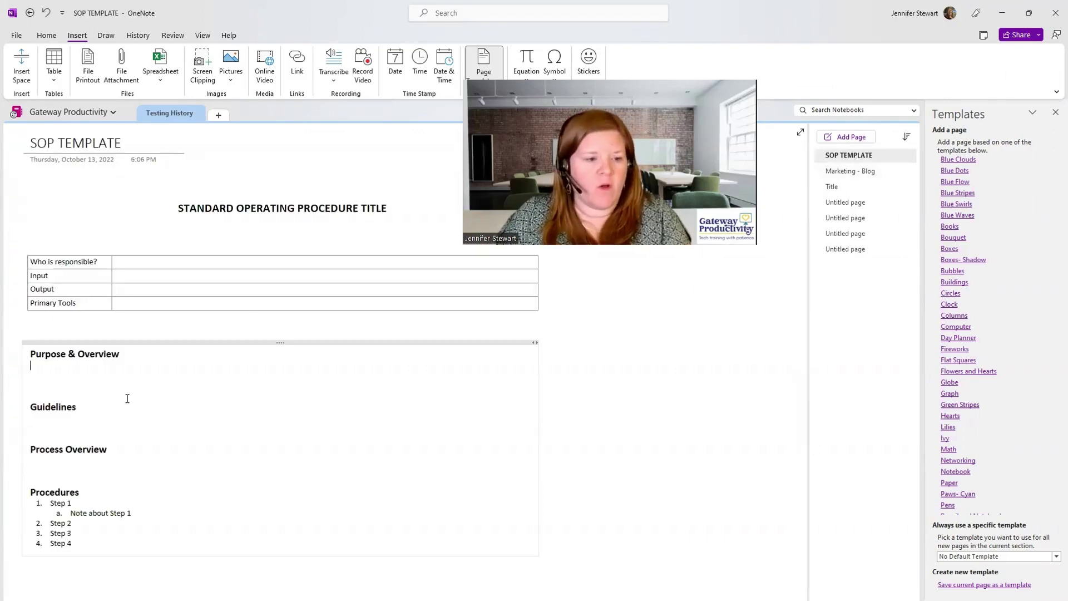
pyautogui.click(95, 373)
pyautogui.write('a')
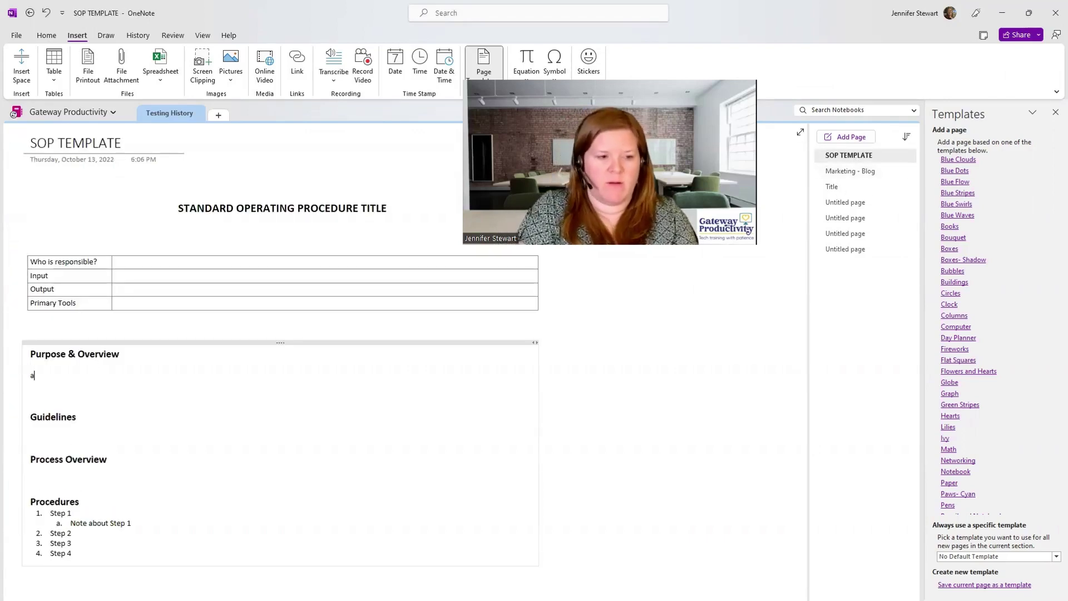
pyautogui.press('BackSpace')
pyautogui.write('Added note')
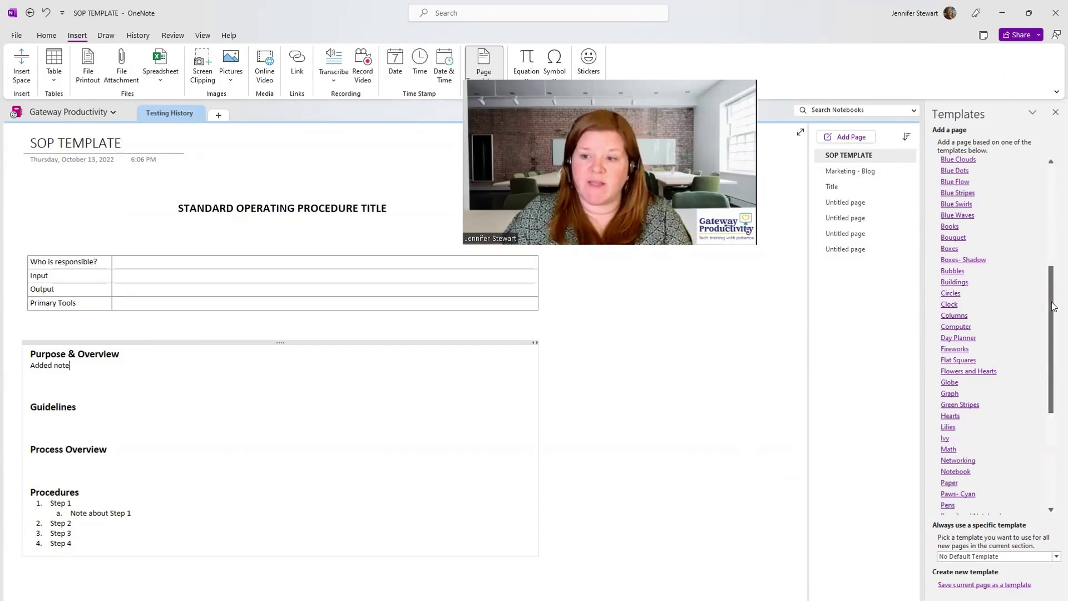
# - Save the page as the 'Standard Operating Procedure - New Version' template
pyautogui.moveTo(1053, 300); pyautogui.dragTo(1053, 165)
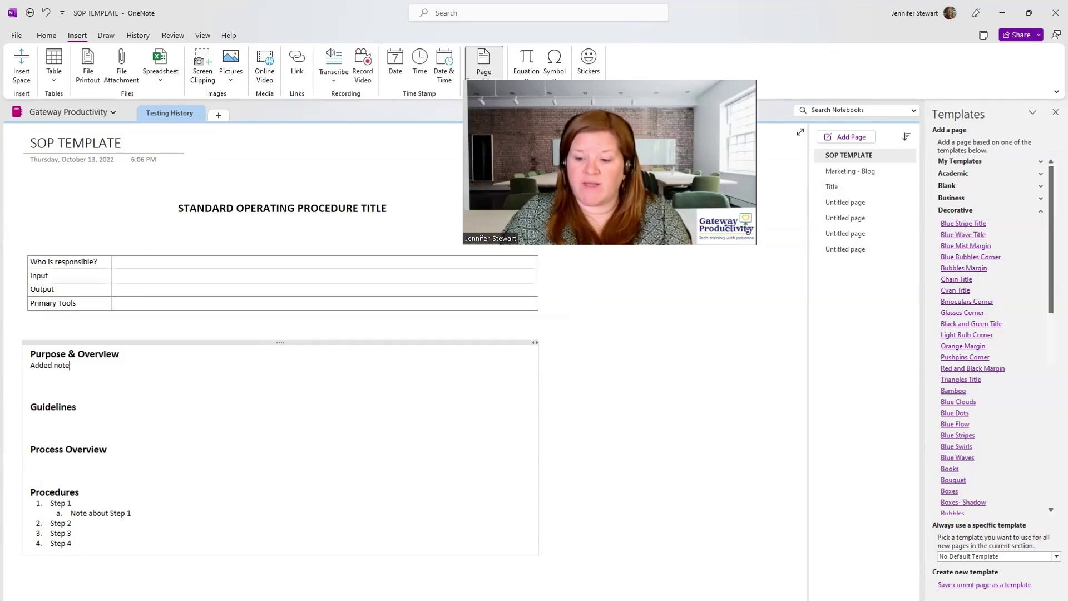
pyautogui.click(984, 584)
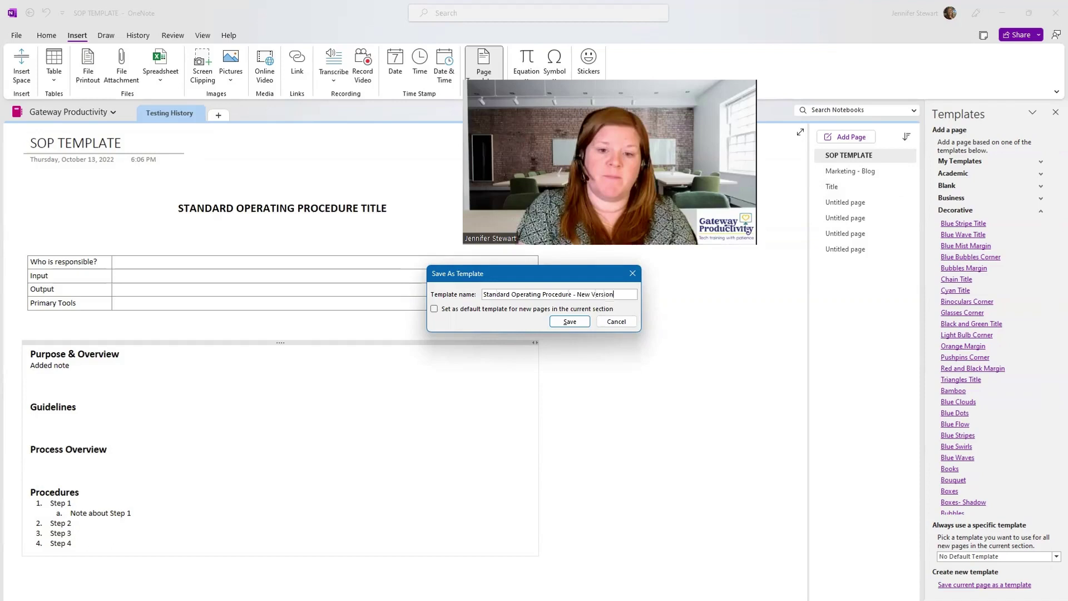
pyautogui.click(570, 322)
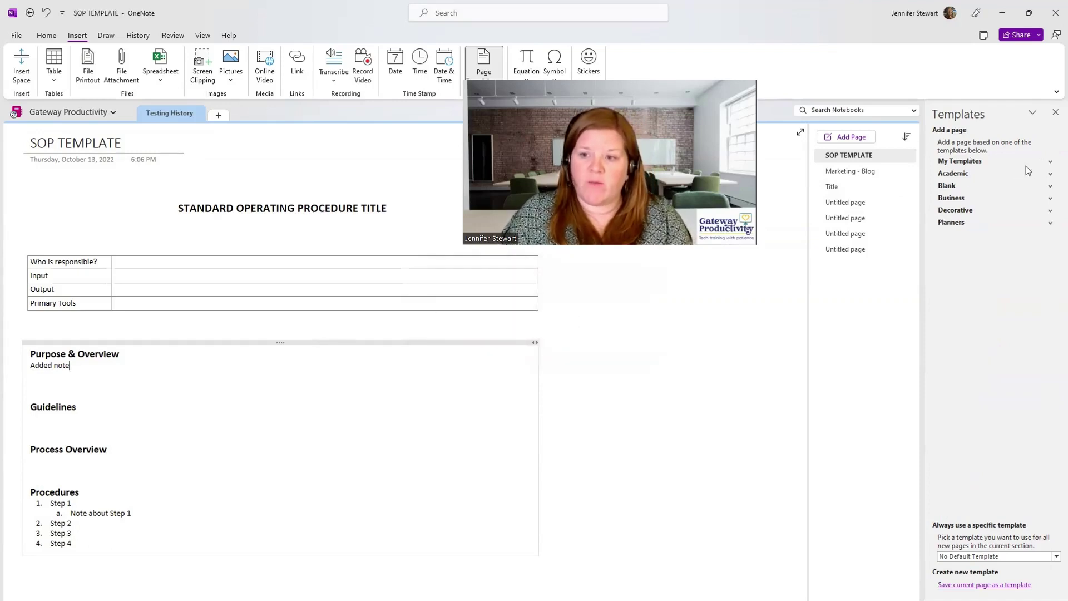
# - Delete the original Standard Operating Procedure template from My Templates
pyautogui.click(1050, 165)
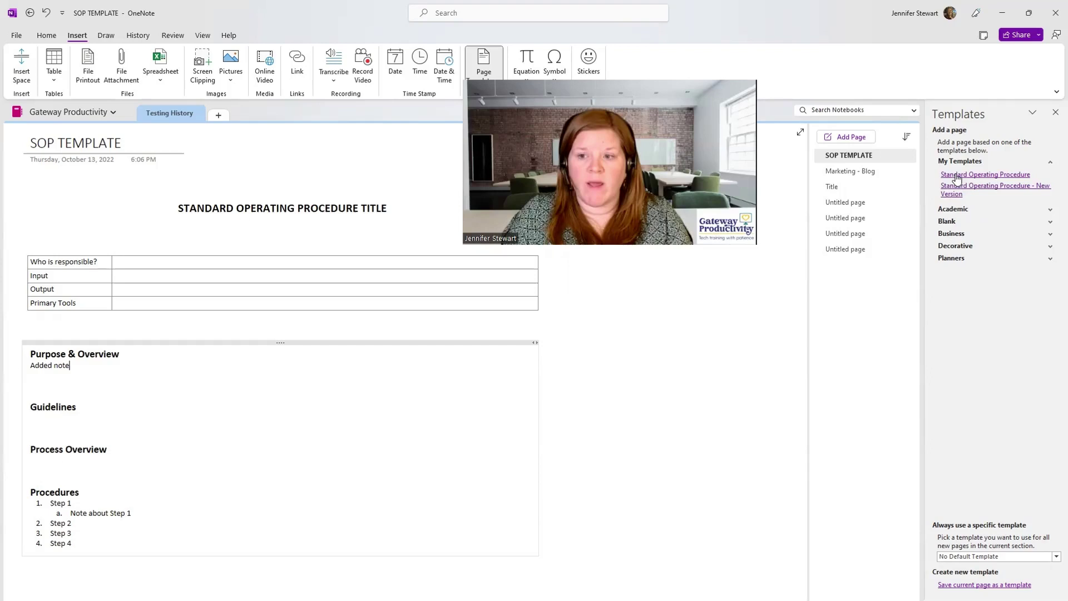
pyautogui.rightClick(956, 178)
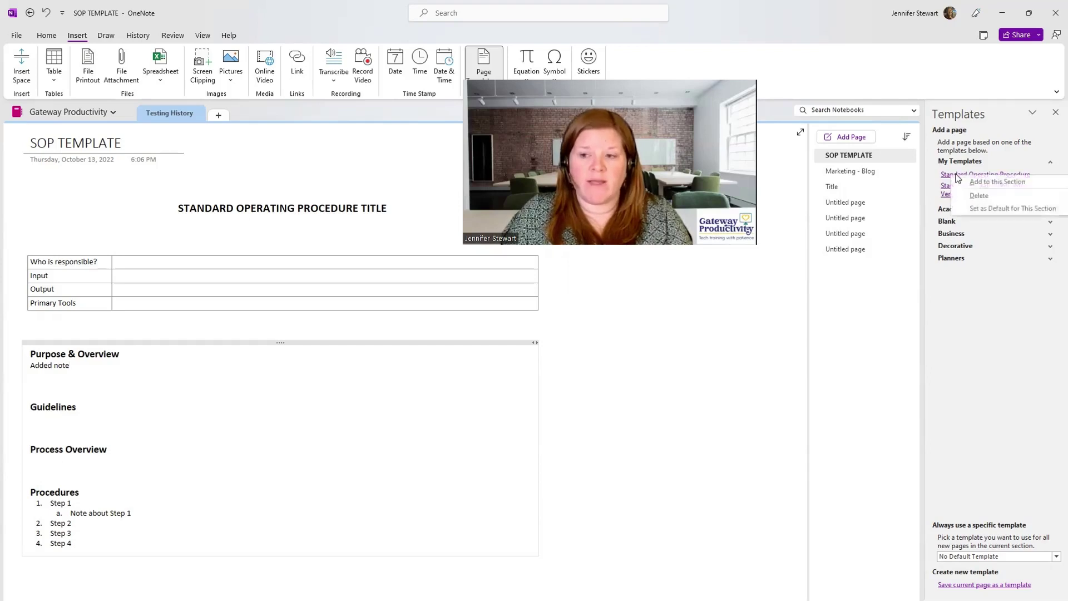
pyautogui.click(978, 195)
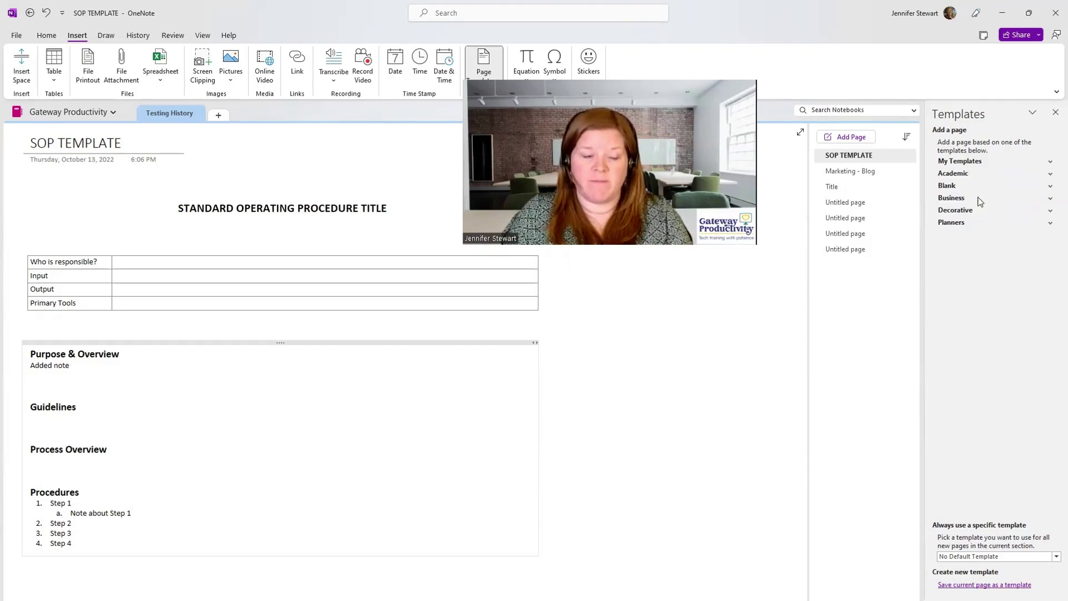
pyautogui.click(1052, 165)
pyautogui.rightClick(954, 177)
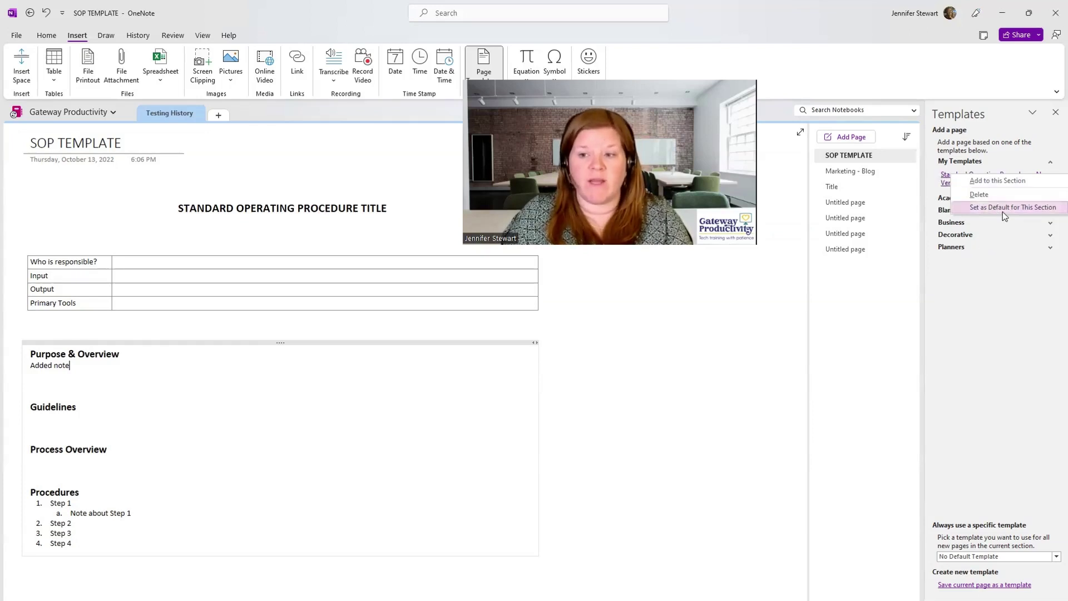
# - Dismiss the context menu and open the 'Always use a specific template' dropdown
pyautogui.click(965, 432)
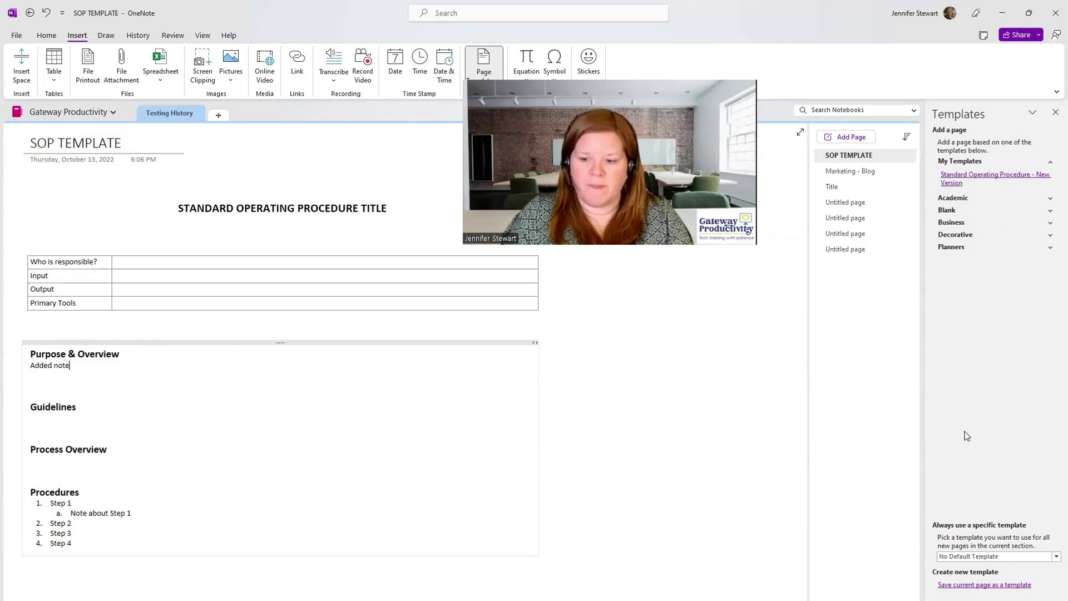
pyautogui.click(1054, 557)
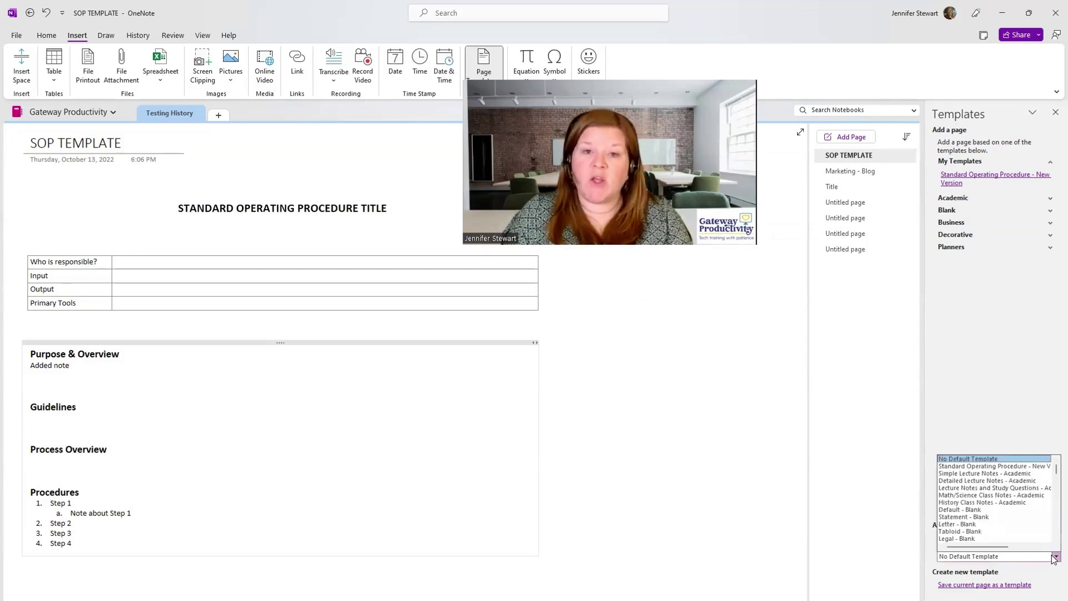